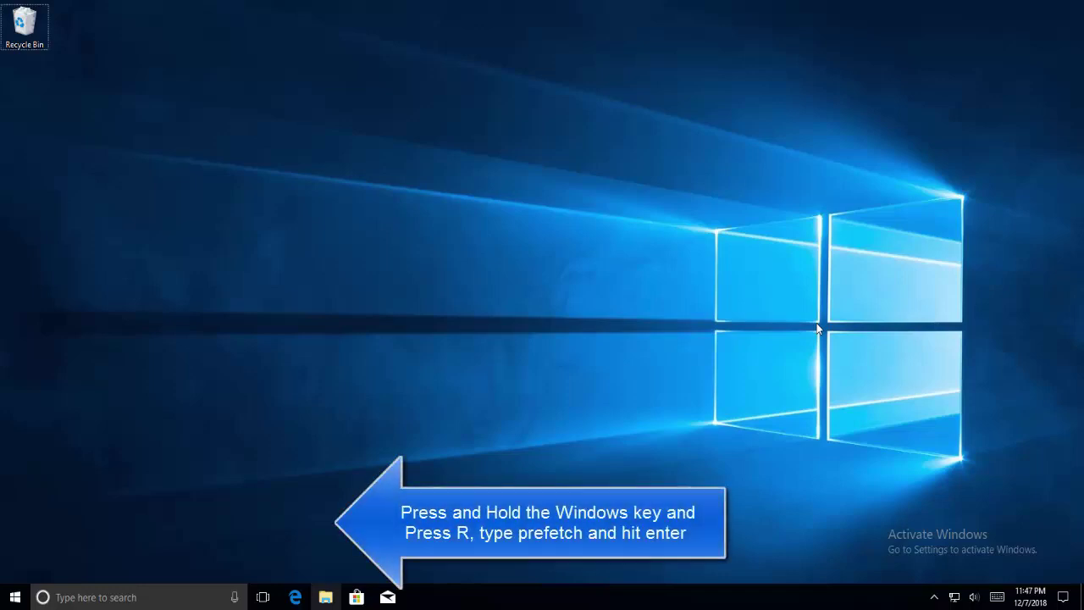
- Open the Windows Prefetch folder by running "prefetch" and grant permanent access to it
key(super+r)
text(p)
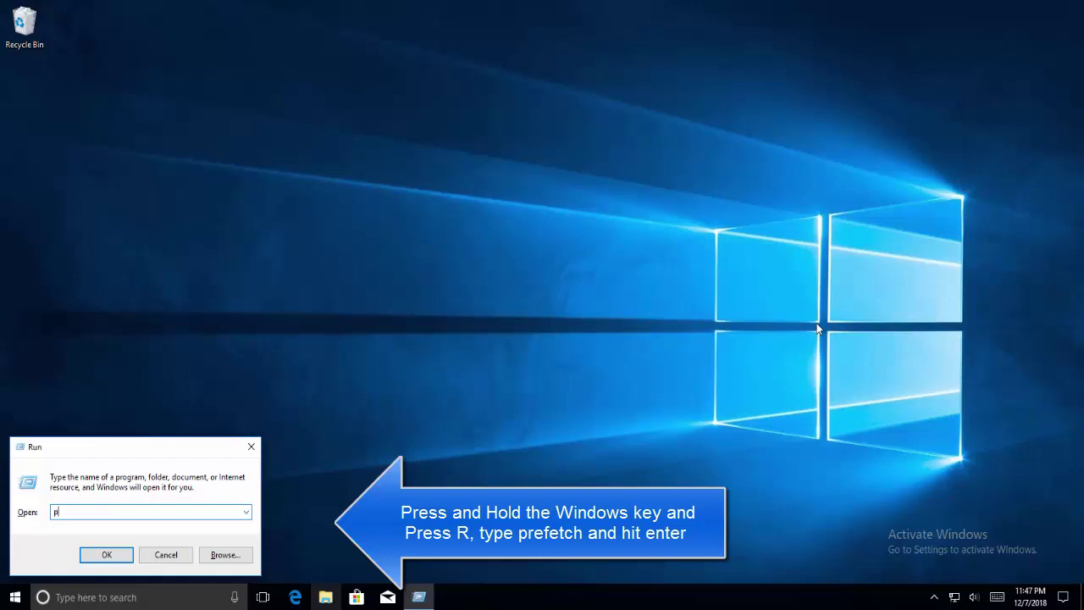
text(refetch)
key(Return)
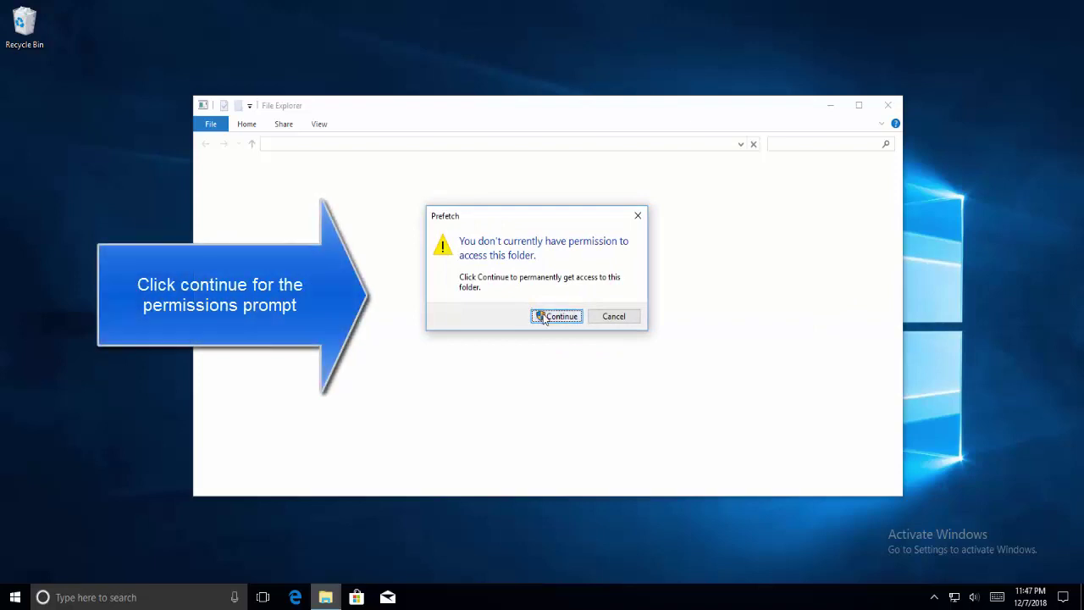
click(546, 316)
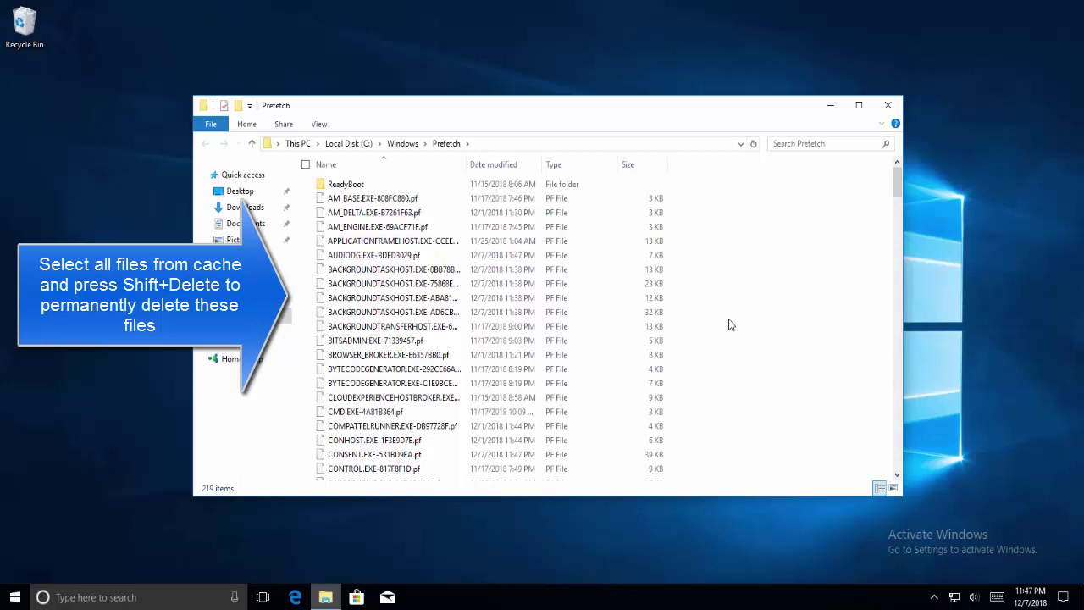
- Permanently delete all items in the Prefetch folder, retrying and then skipping the file in use, and clear the selection
key(ctrl+a)
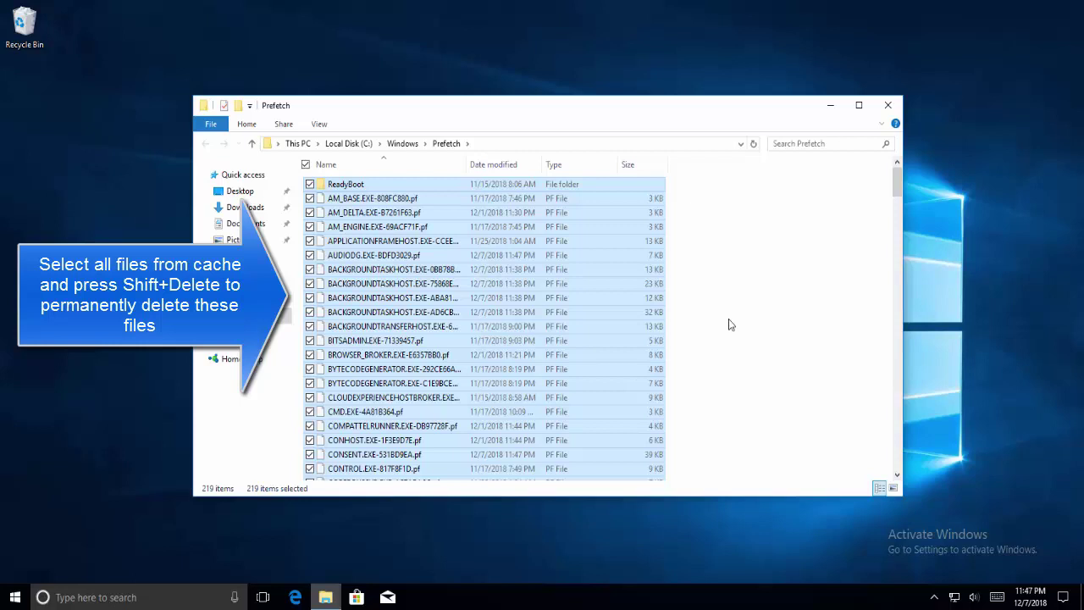
key(shift+Delete)
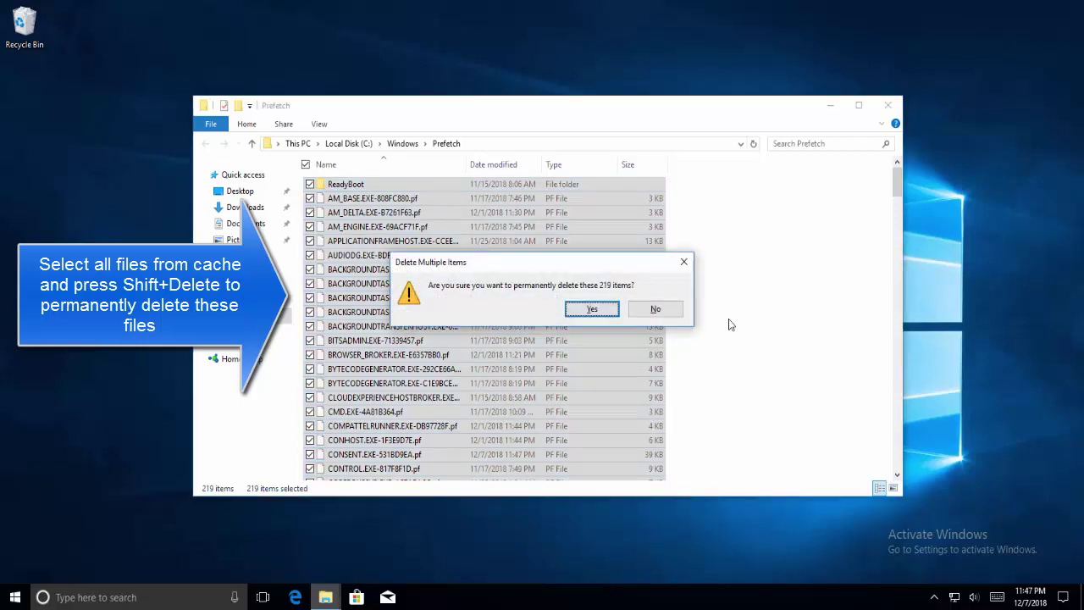
key(Return)
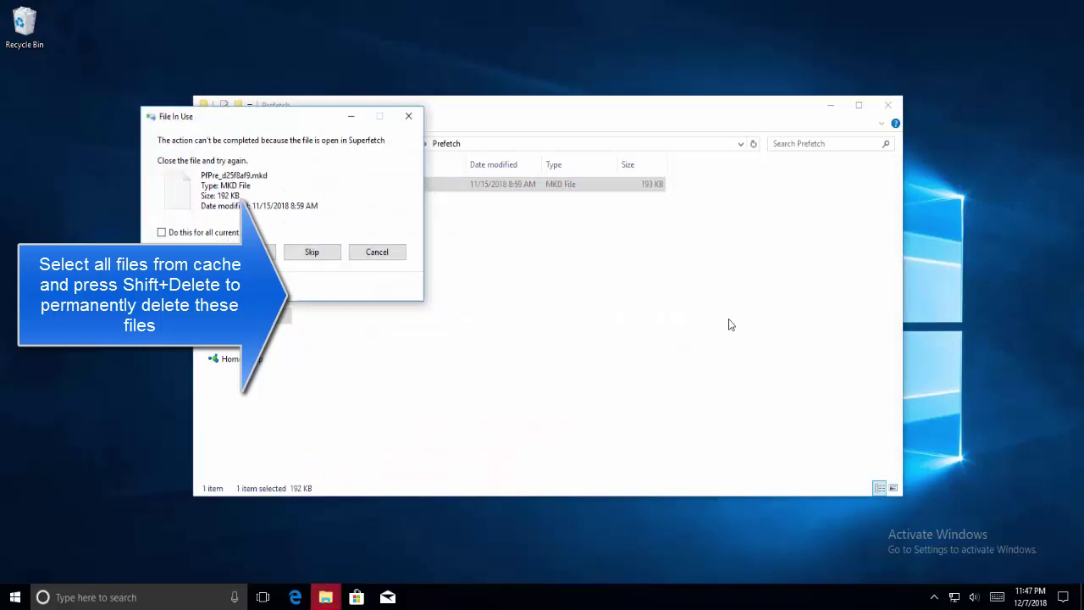
click(271, 252)
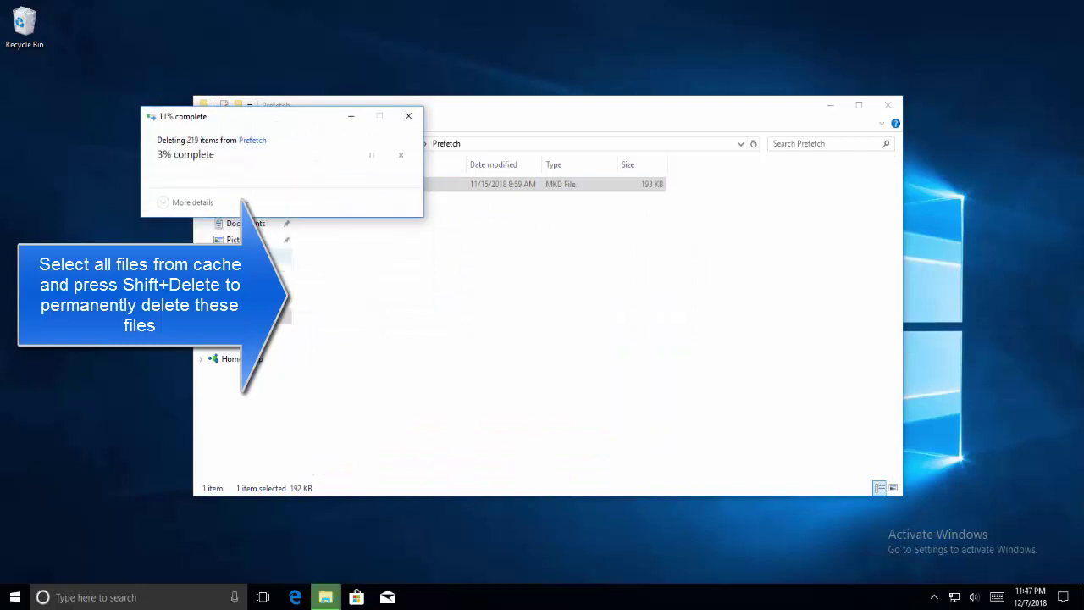
key(Return)
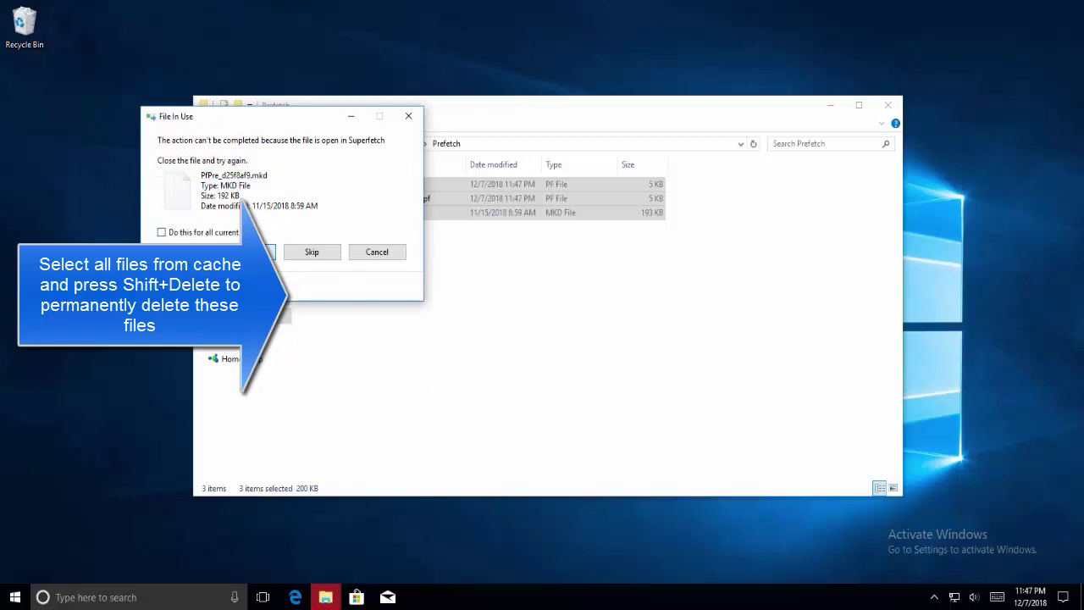
key(Return)
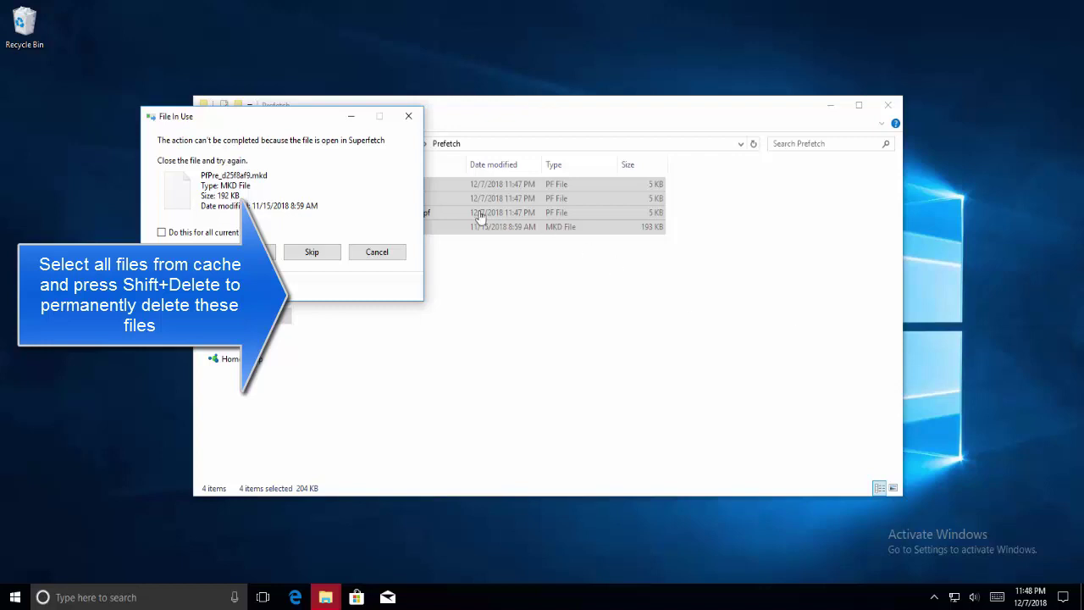
click(312, 254)
click(313, 256)
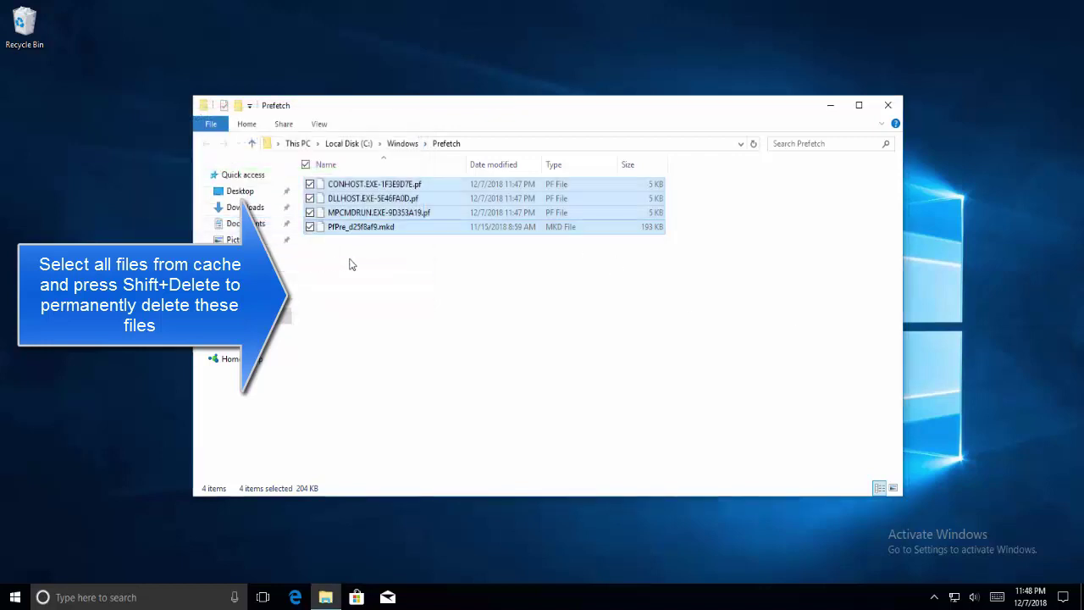
click(353, 265)
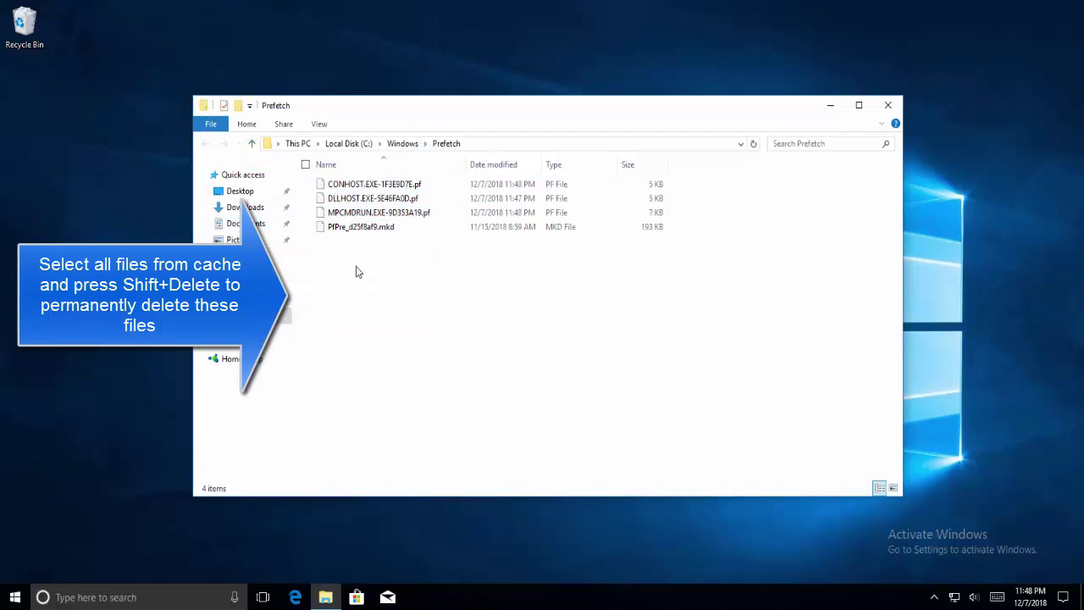
- Permanently delete the cache files remaining in the Prefetch folder, skipping the one held open by Superfetch
key(ctrl+a)
key(shift+Delete)
key(Return)
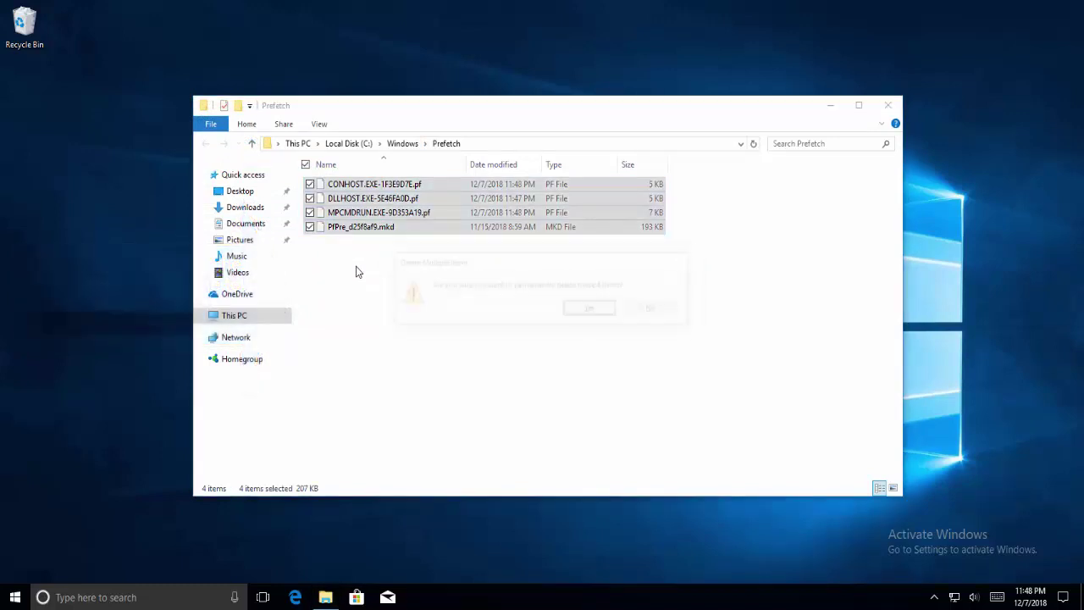
click(568, 247)
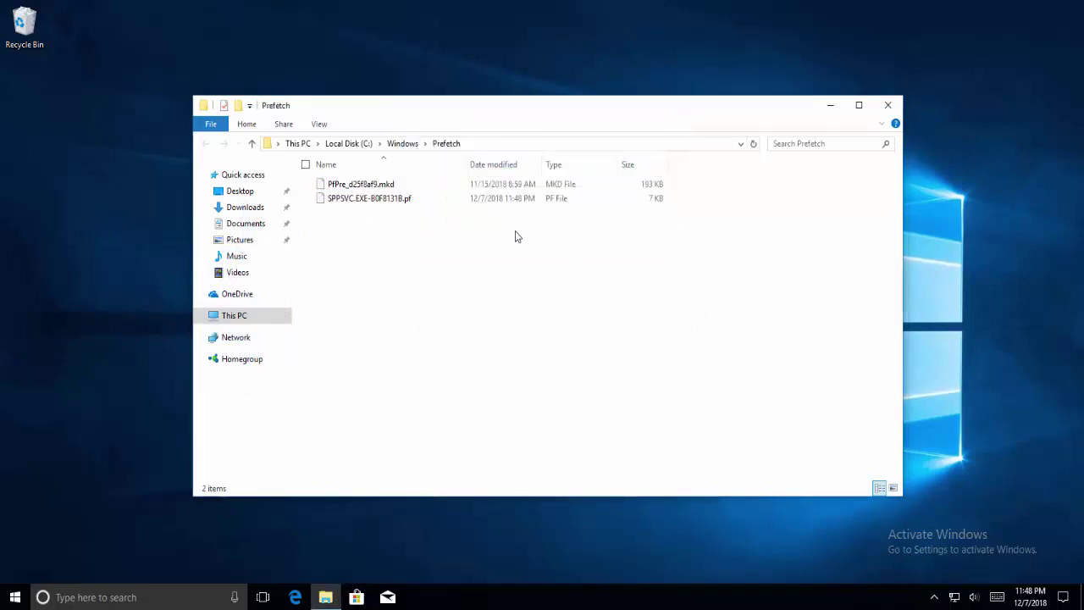
- Try to permanently delete PfPre_d25f8af9.mkd, cancel the deletion and close the Prefetch folder
click(462, 188)
key(shift+Delete)
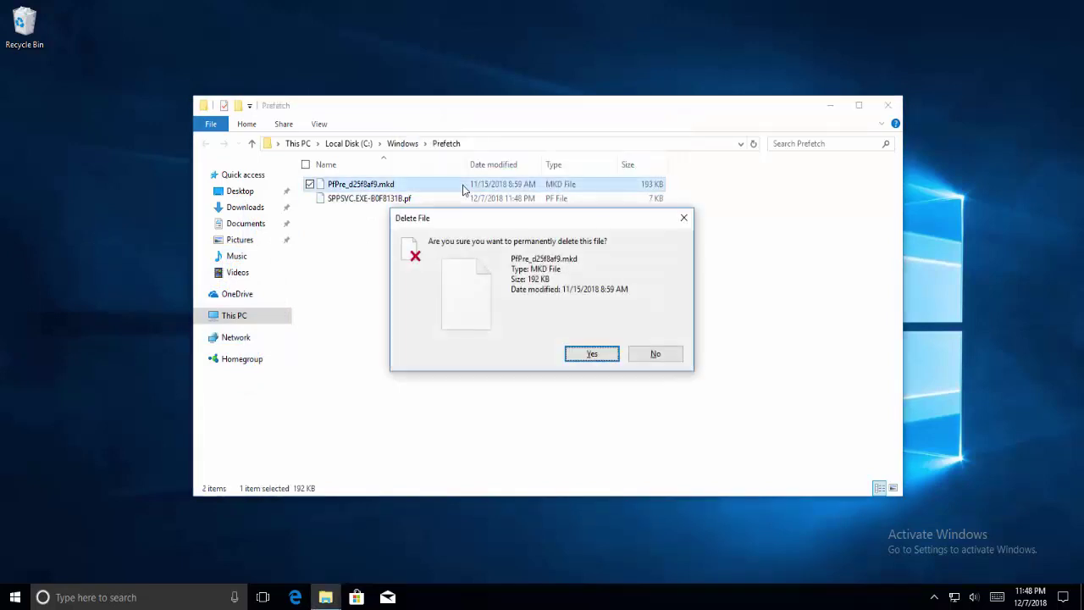
key(Return)
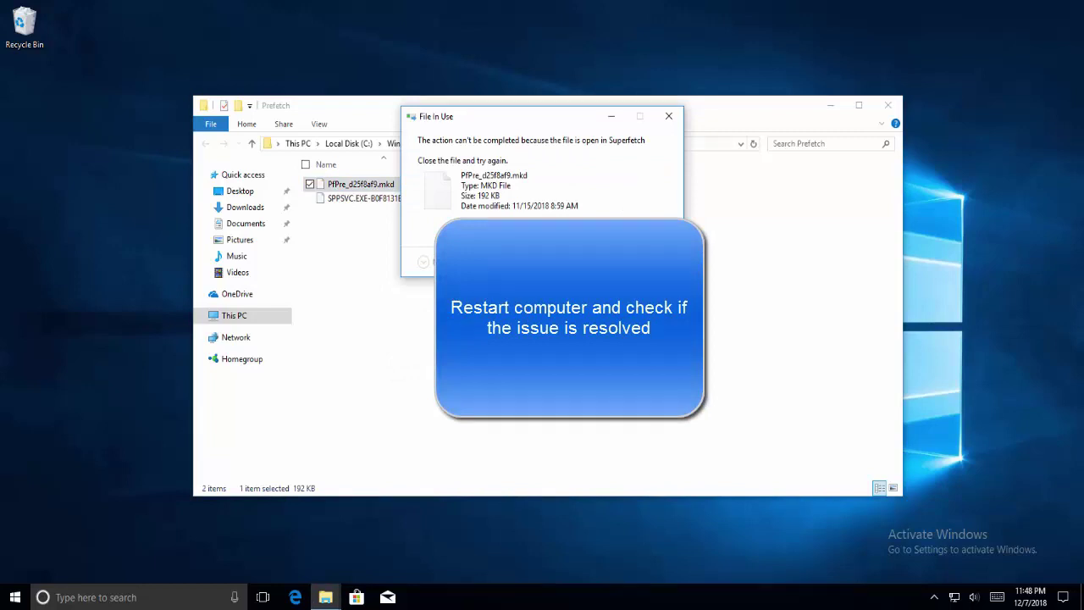
key(Escape)
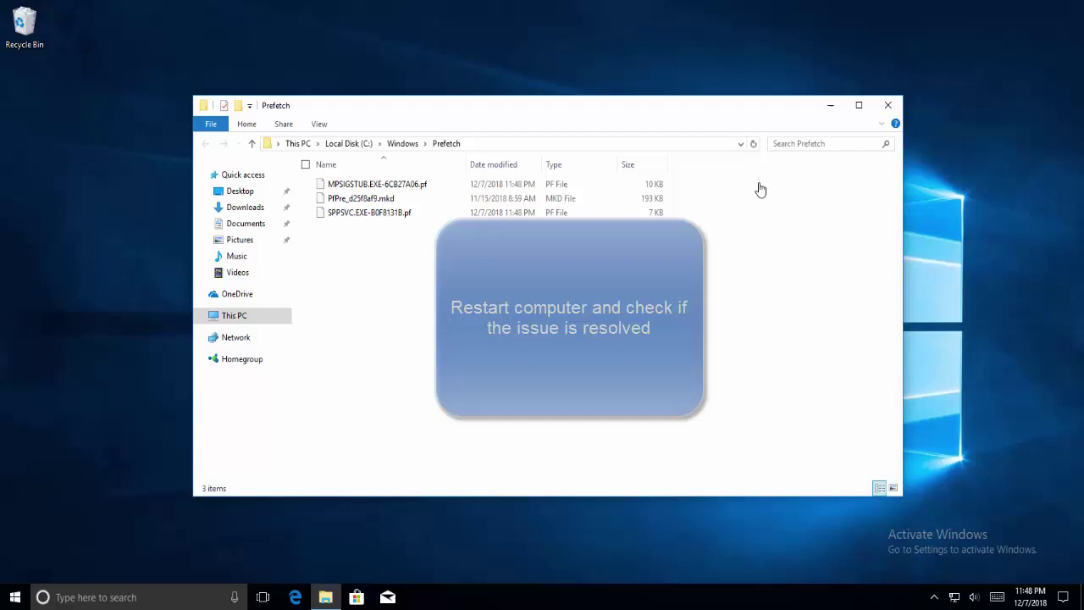
click(889, 107)
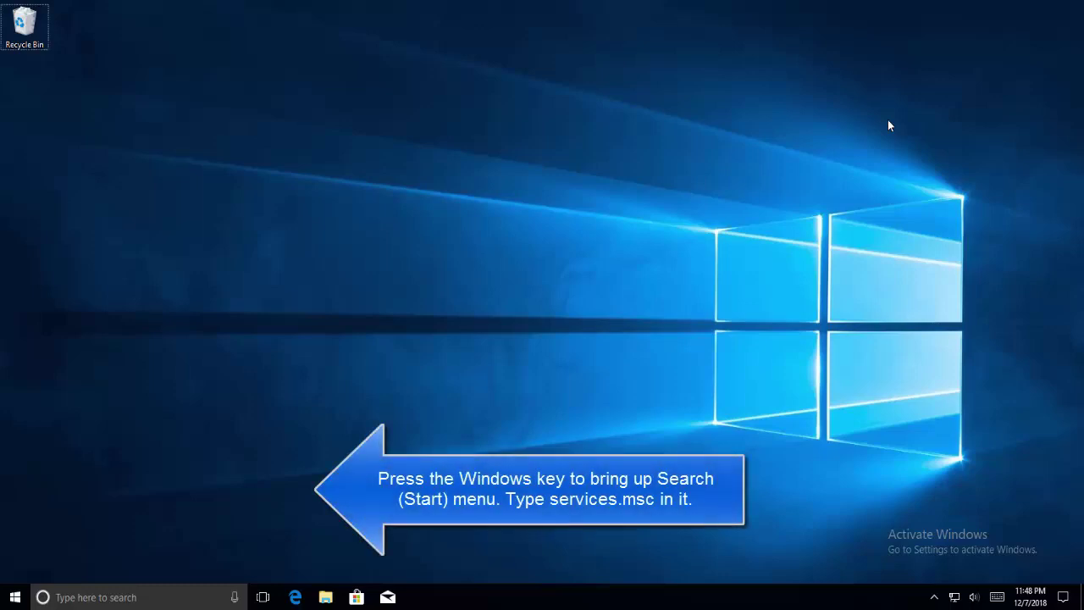
- Search for services.msc and open the Services console
key(super)
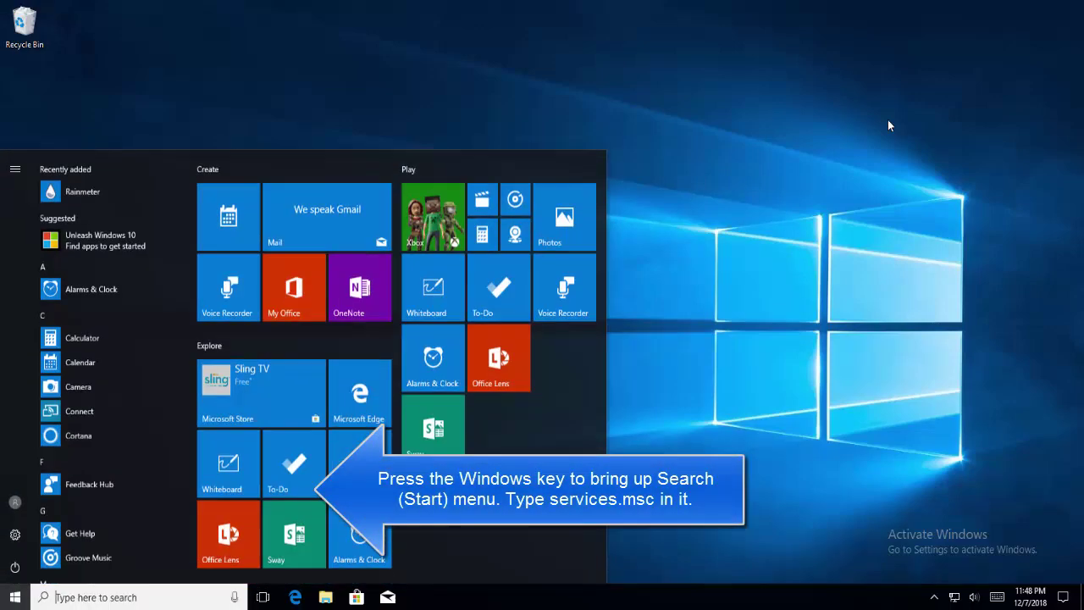
text(s)
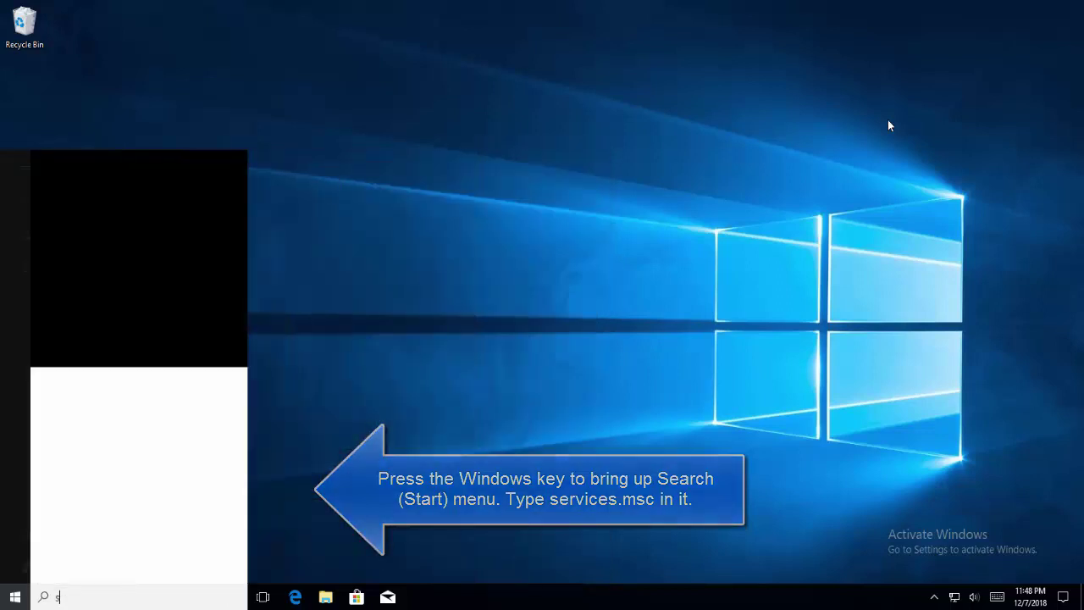
text(ervices.ms)
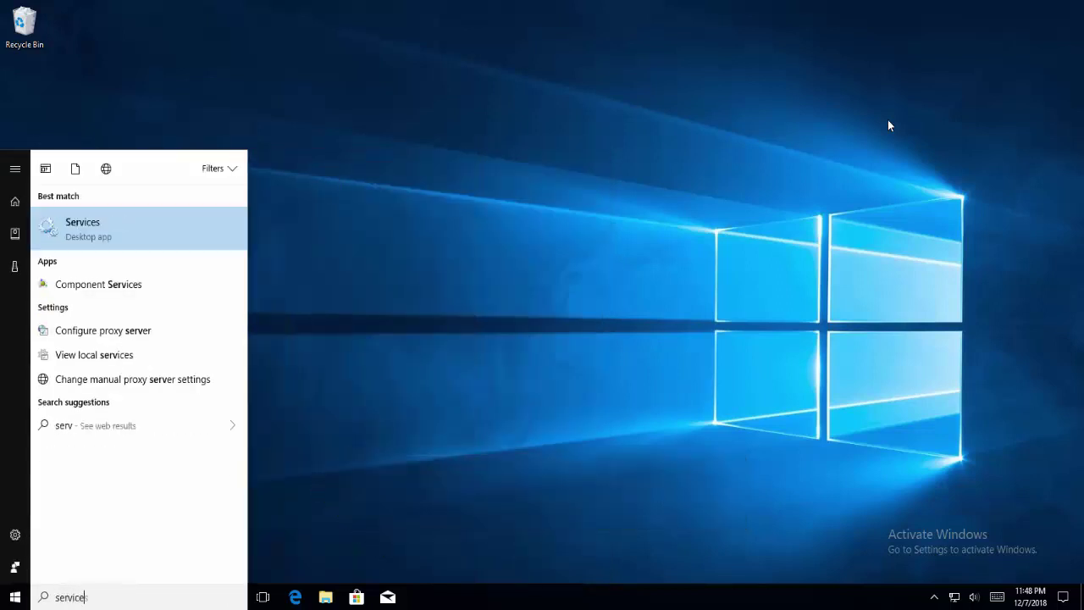
text(c)
key(Return)
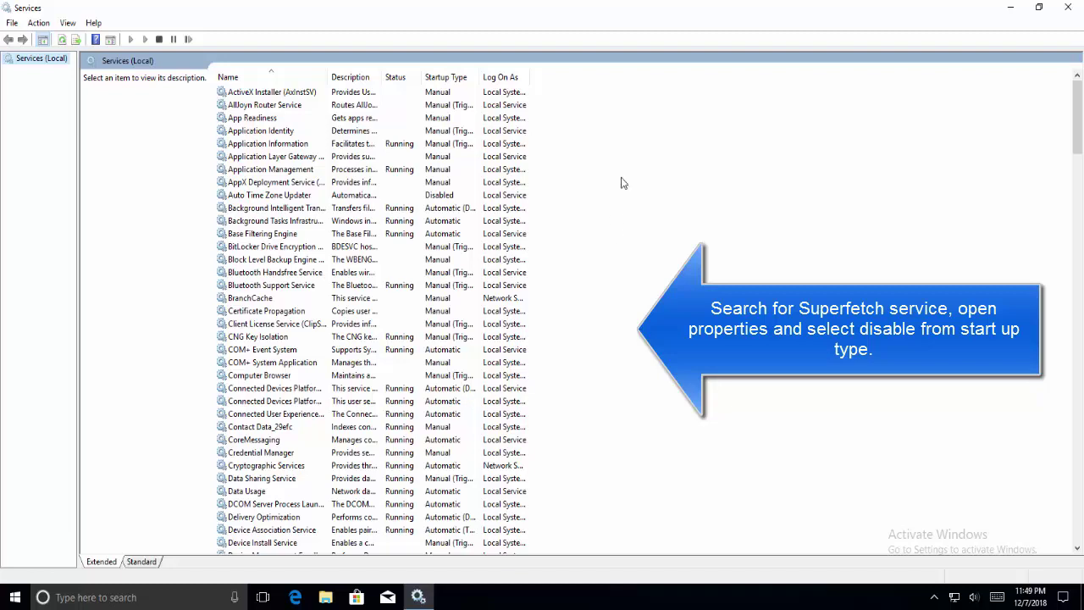
- Find the Superfetch service in the list and open its properties
key(Tab)
key(s)
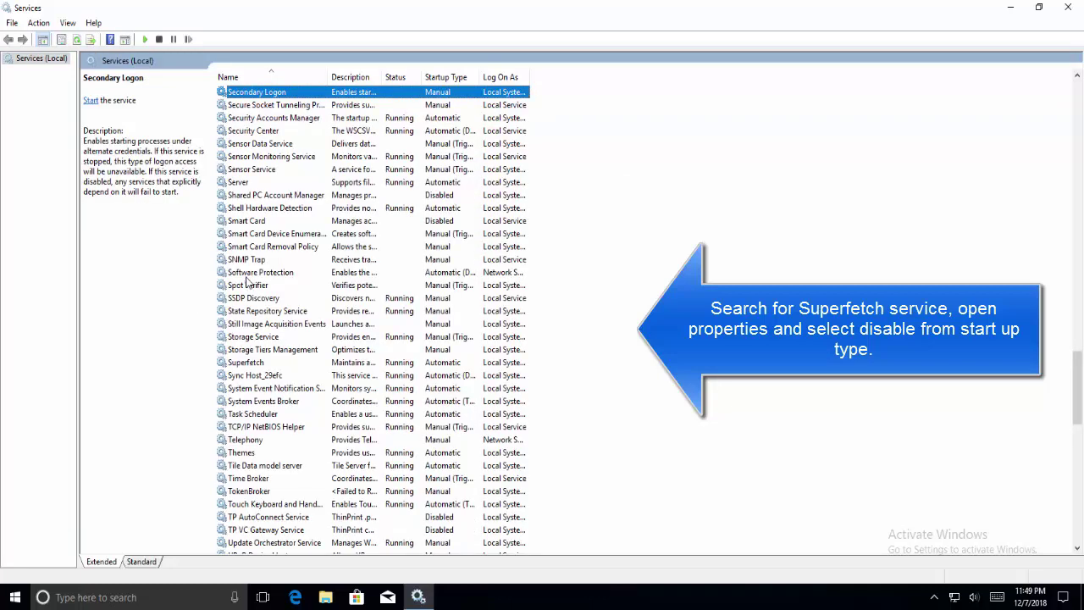
text(su)
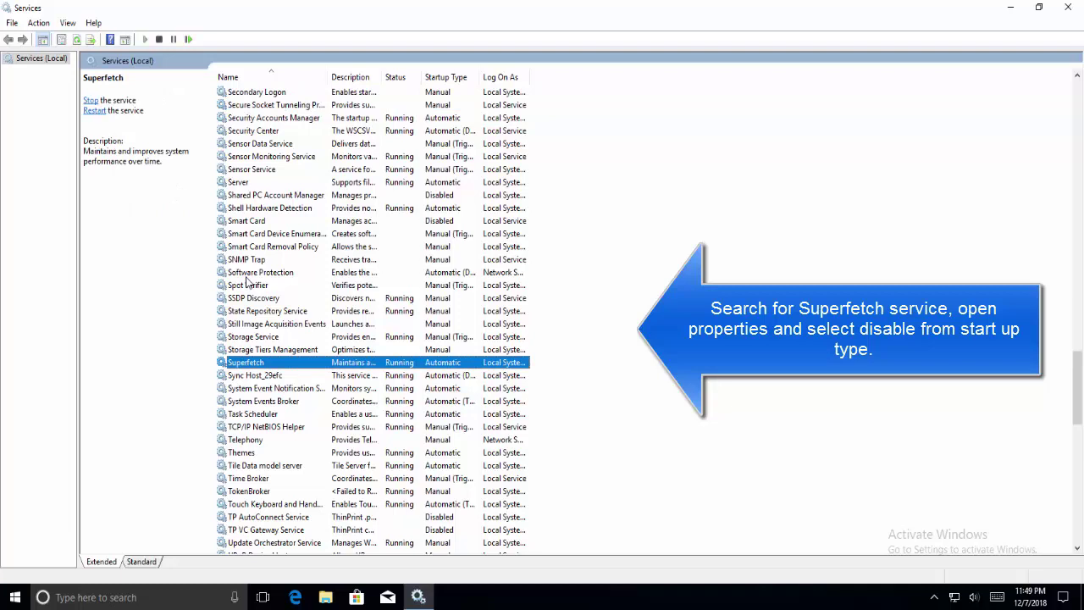
double_click(330, 365)
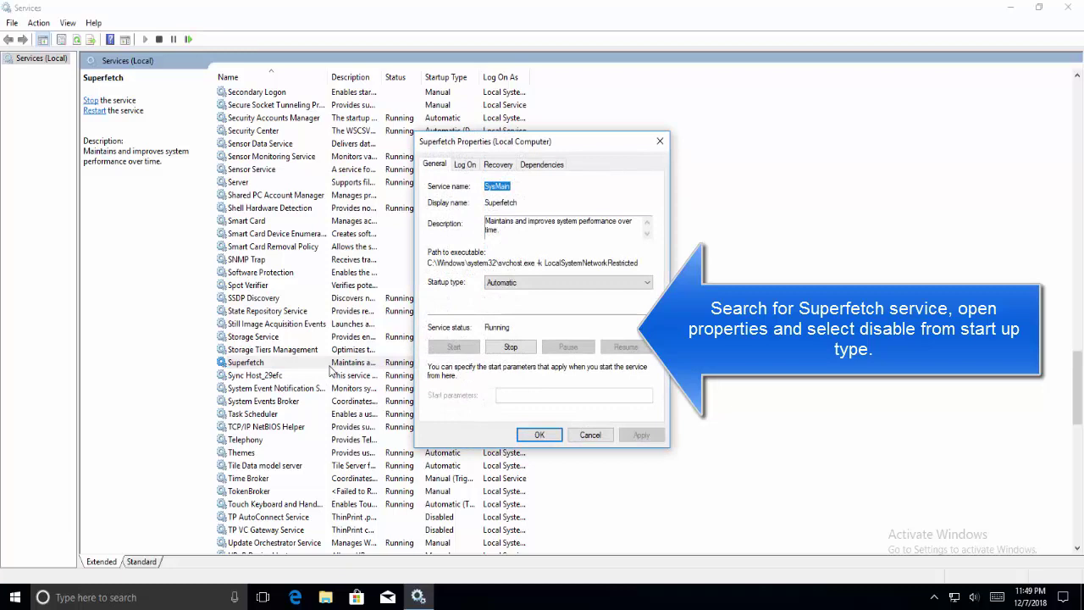
- Review the startup type options for Superfetch, including Disabled, cancel the properties and close Services
click(521, 284)
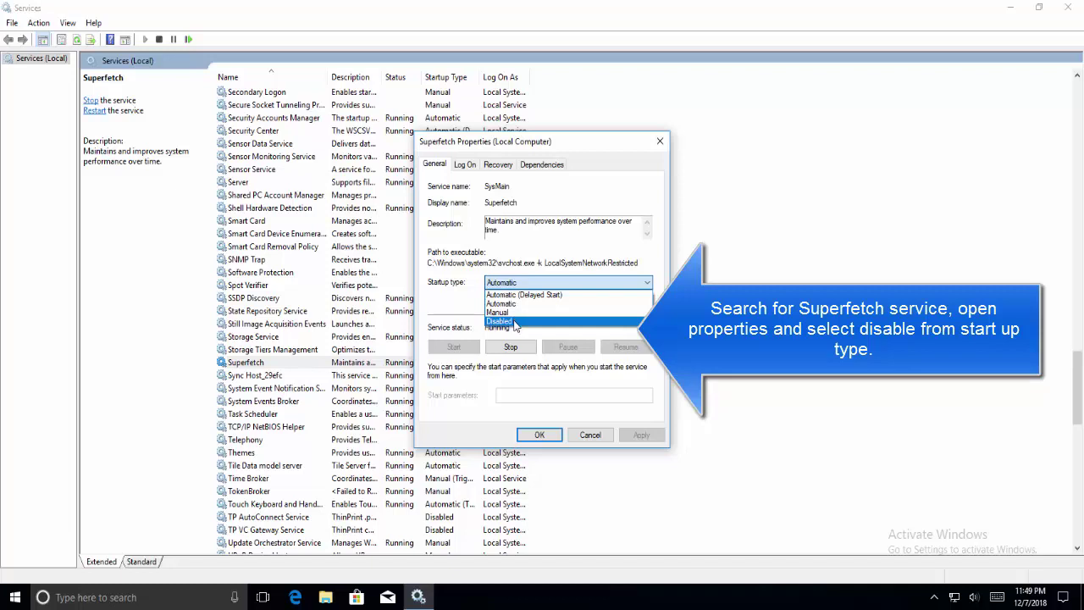
click(609, 431)
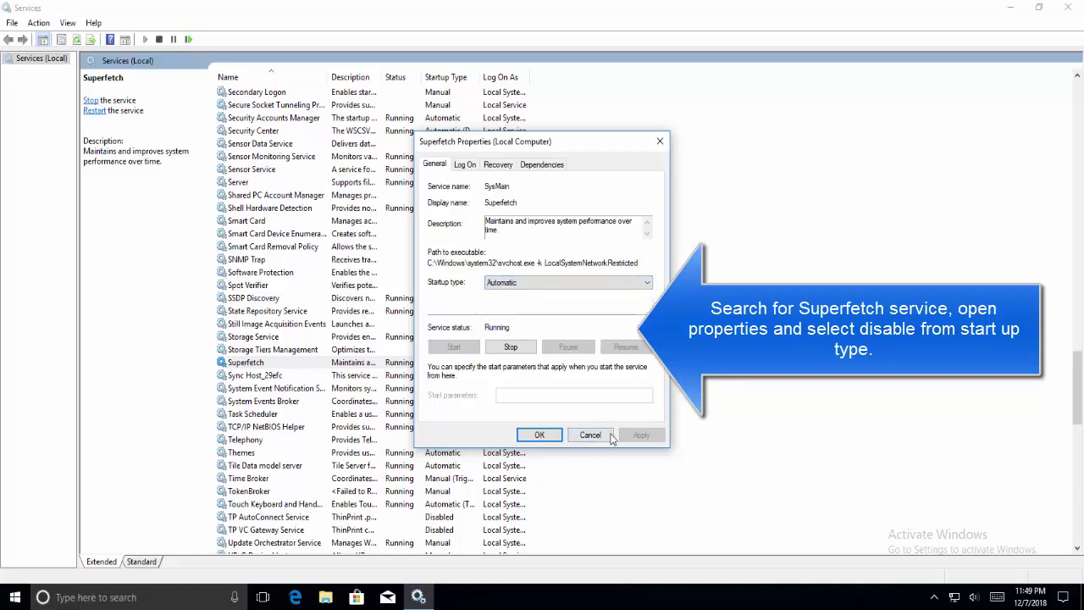
click(607, 435)
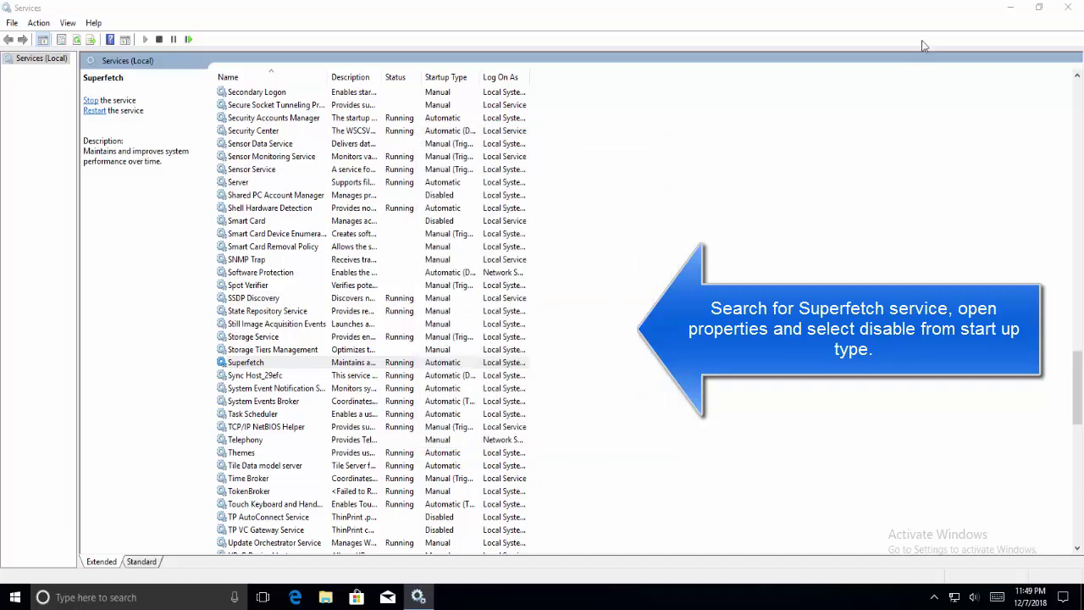
click(1069, 8)
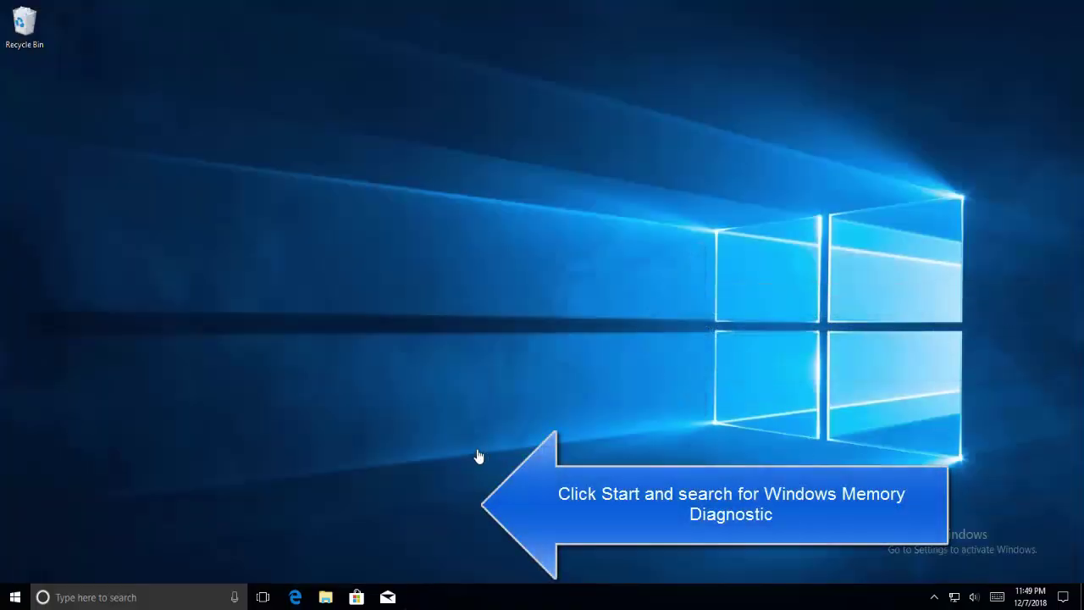
- Open Windows Memory Diagnostic and choose to restart now and check for memory problems
key(super)
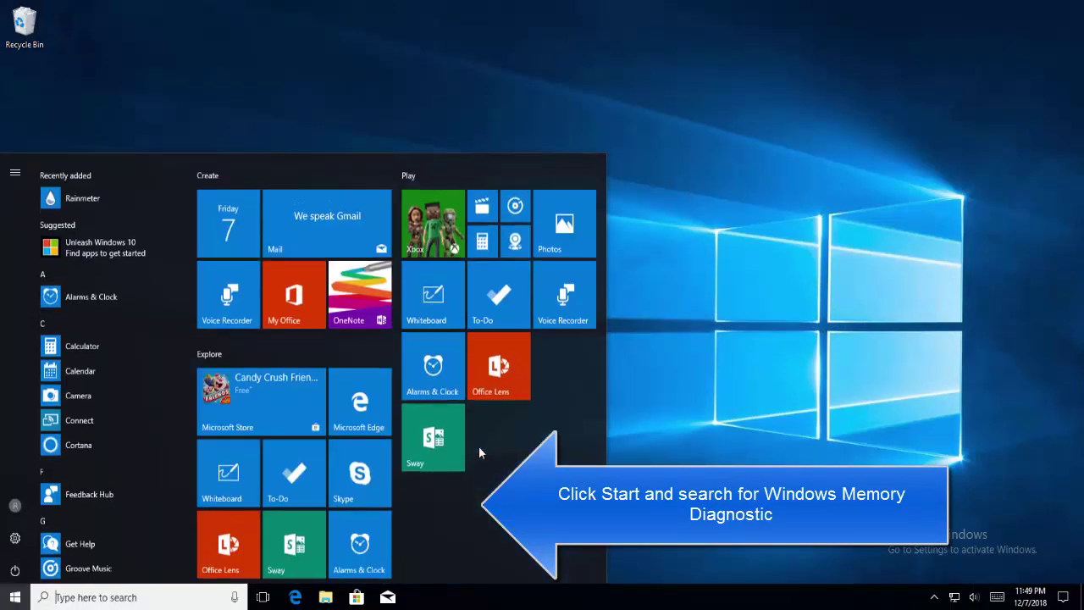
text(w)
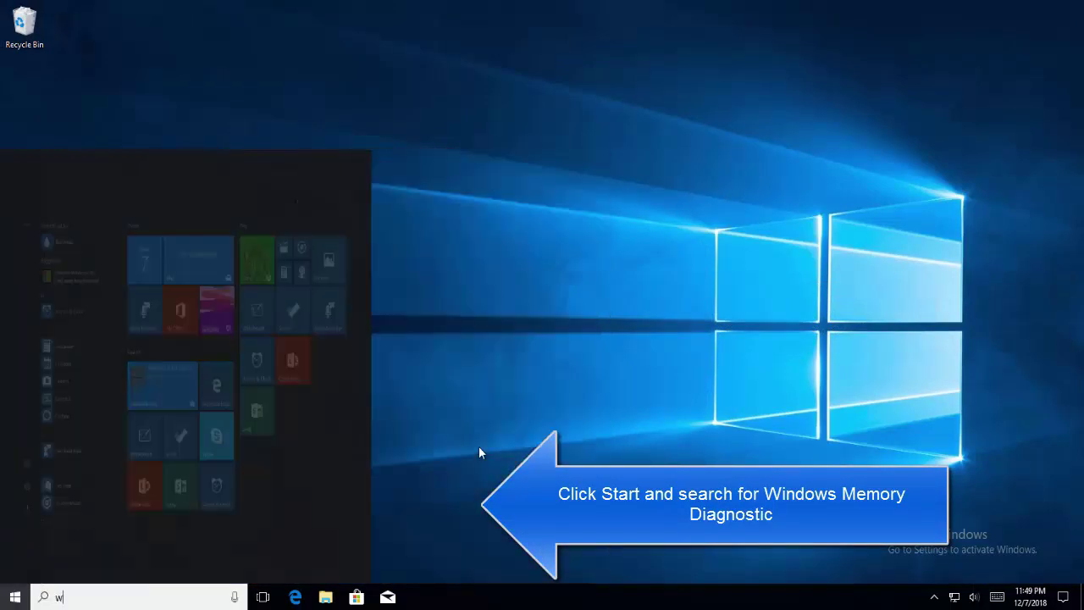
text(indows memoryt)
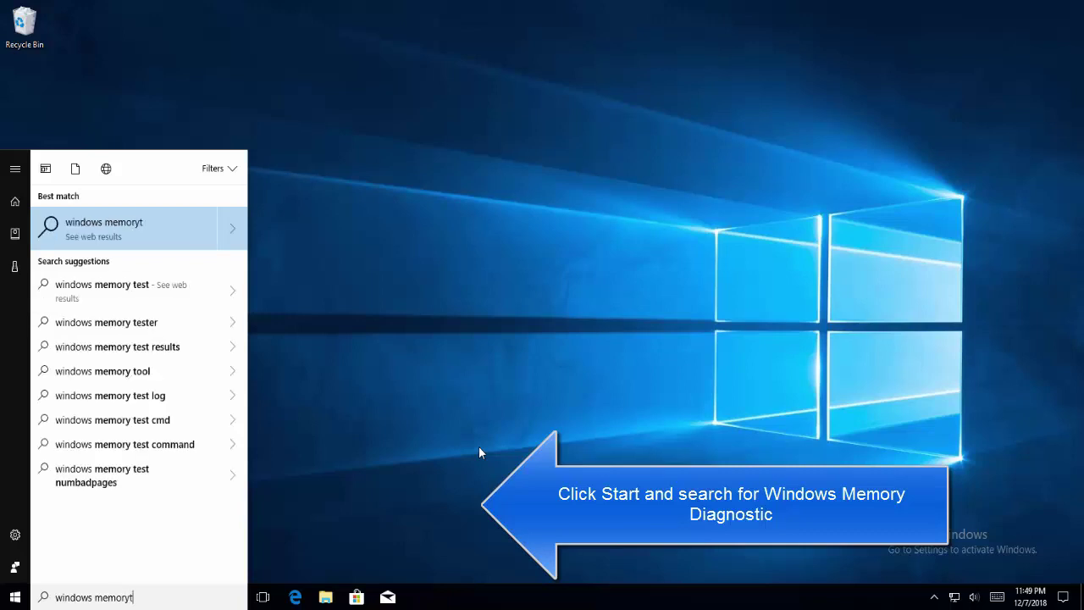
key(BackSpace)
text(d)
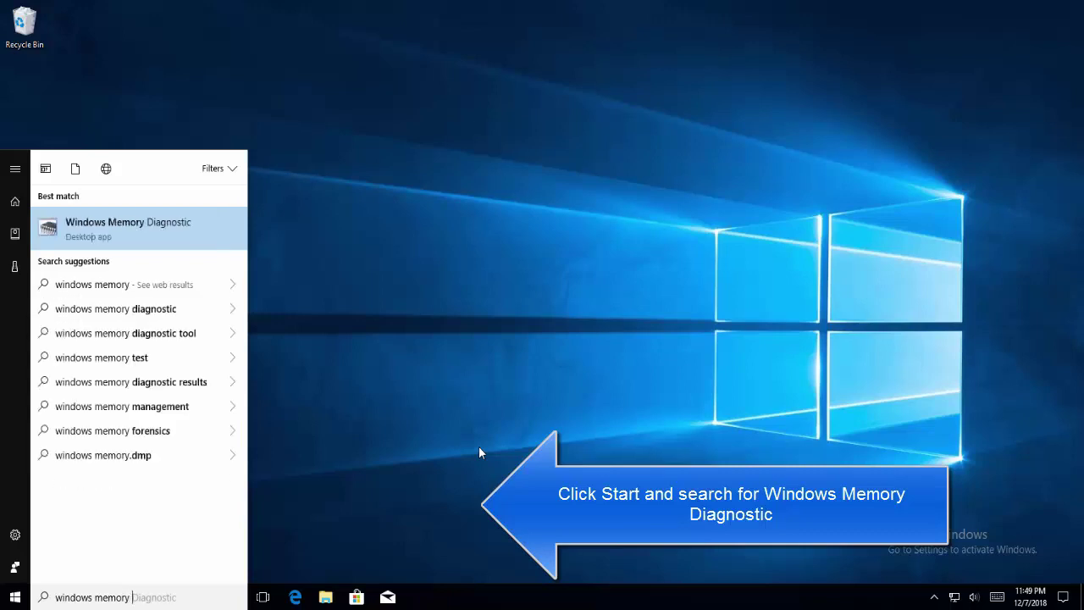
text(iag)
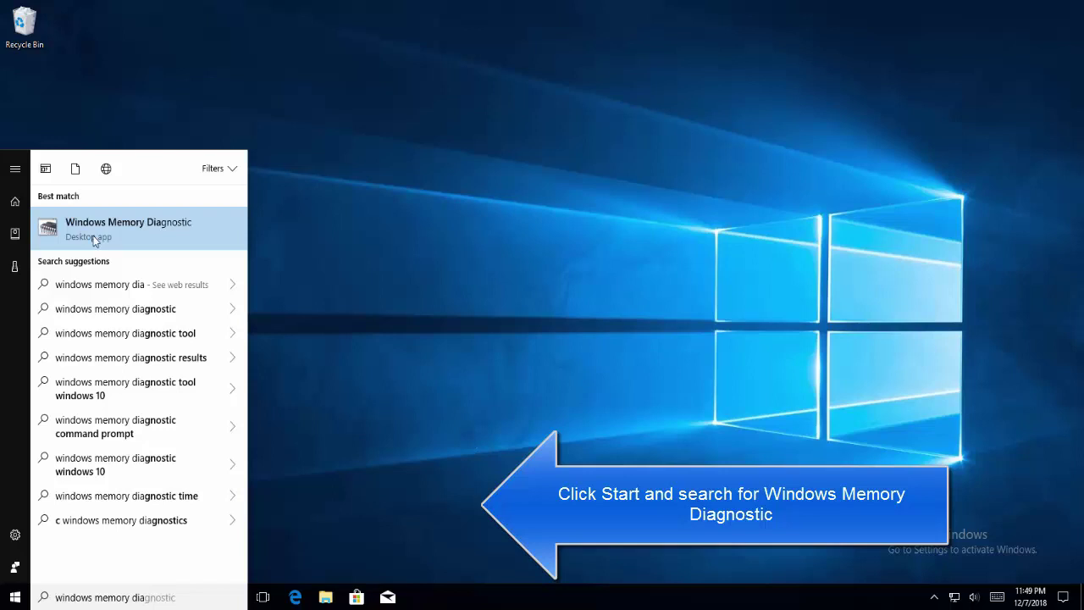
click(94, 235)
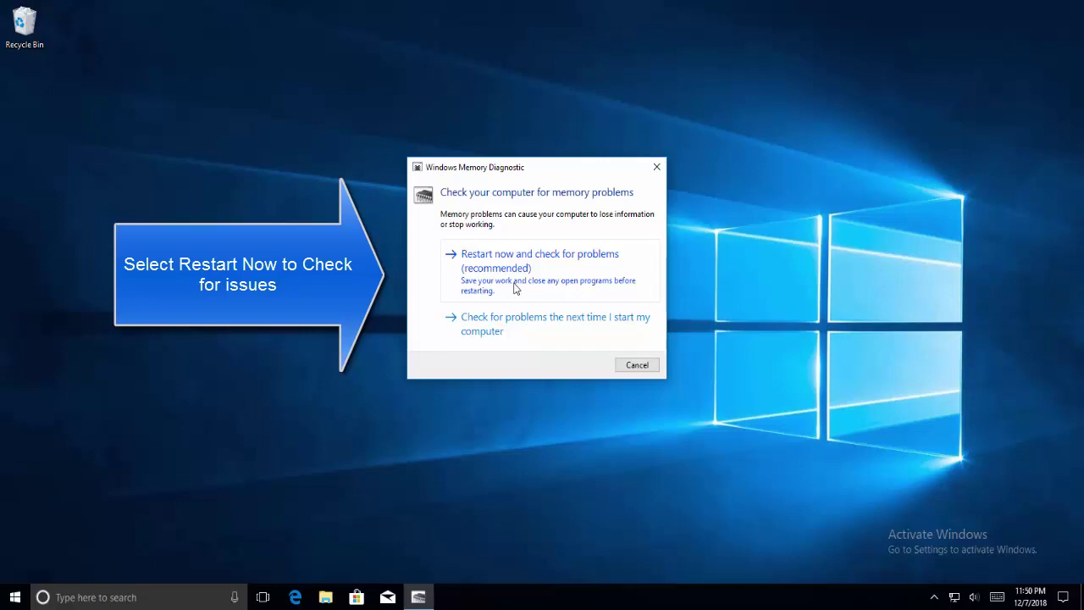
click(514, 289)
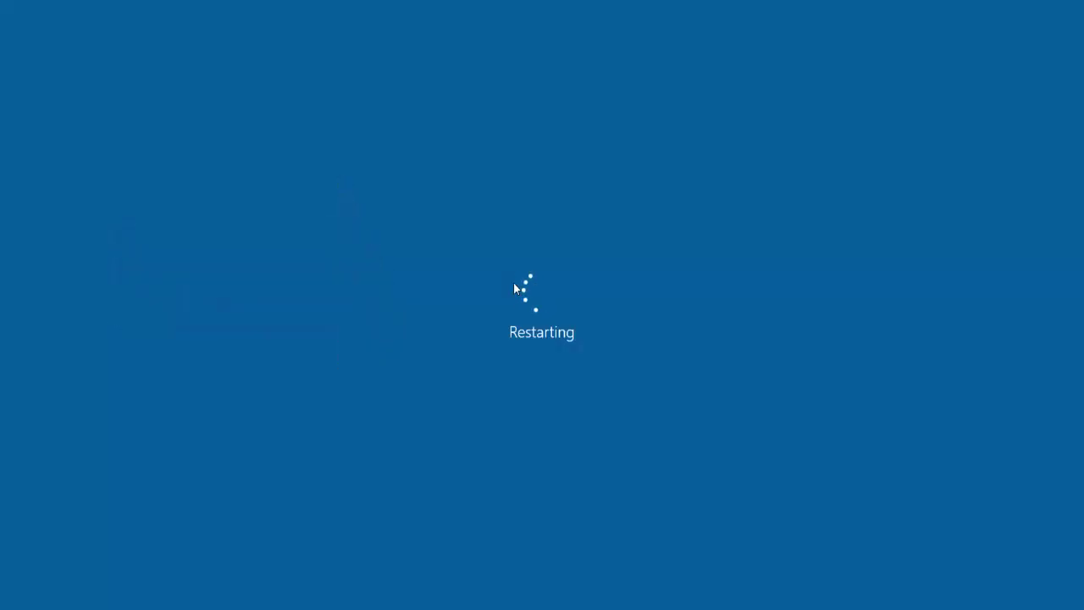